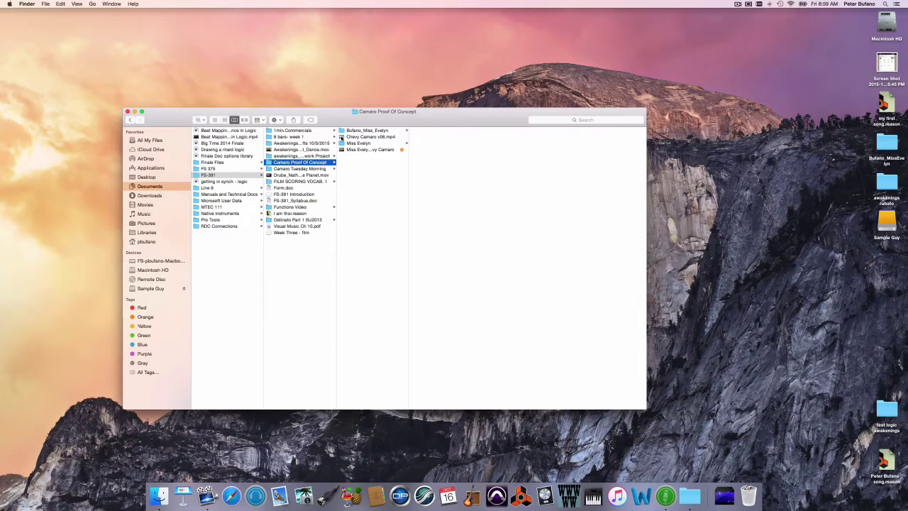
Open Chevy Camaro v06.mp4 in QuickTime Player, then move and enlarge its window.
double_click(341, 137)
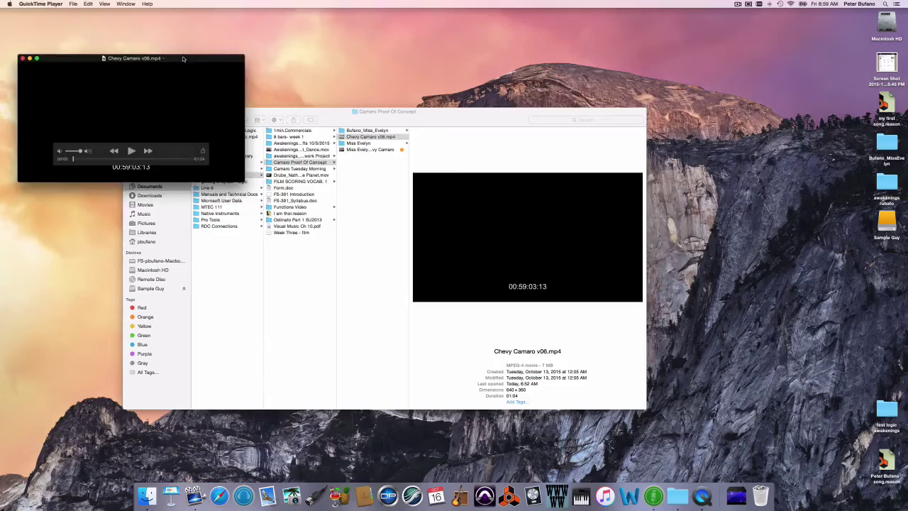
left_click_drag(183, 59, 290, 132)
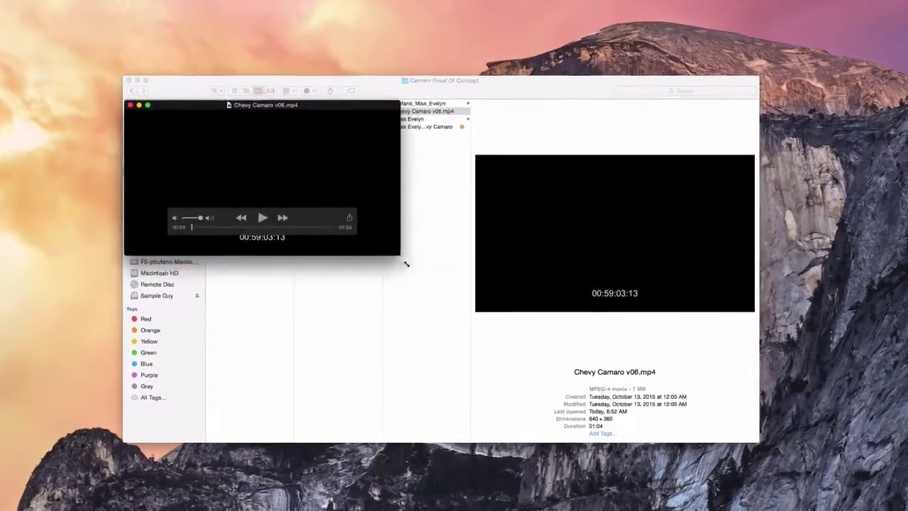
left_click_drag(407, 264, 600, 366)
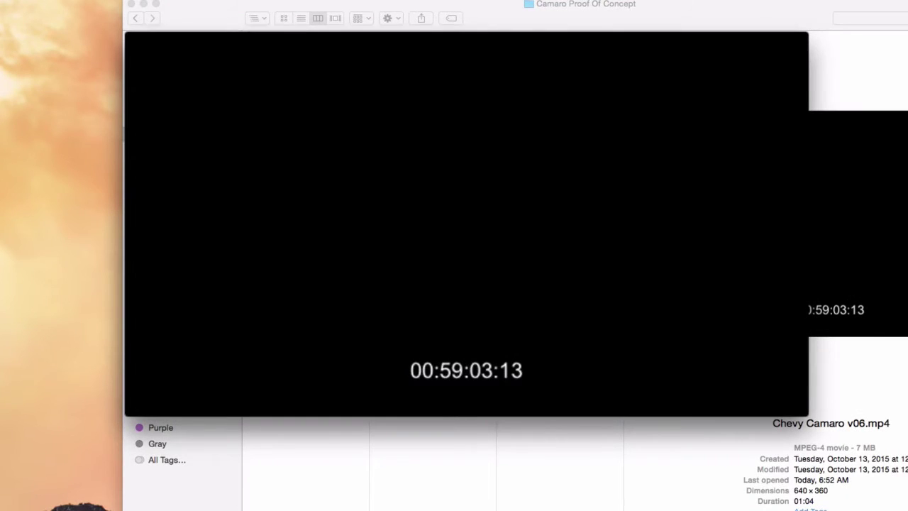
Scrub the movie forward about three seconds, then return it to the very start.
mouse_move(481, 380)
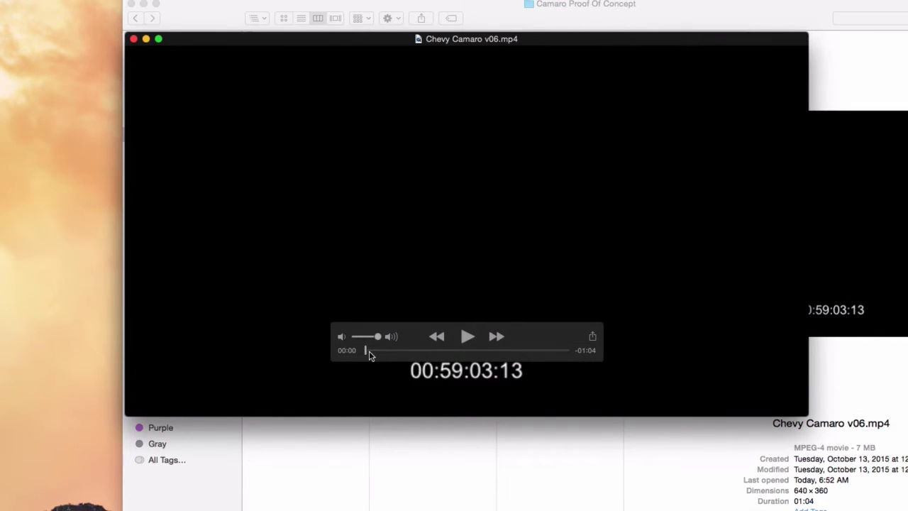
mouse_move(369, 350)
left_mouse_down()
mouse_move(401, 351)
mouse_move(360, 351)
left_mouse_up()
left_click(369, 351)
left_click_drag(369, 352, 355, 351)
Step and scrub the movie to about six seconds, settling on timecode 00:59:09:01.
key("Right")
key("Right")
key("Right")
key("Right")
key("Right")
key("Right")
key("Right")
key("Right")
key("Right")
left_click_drag(367, 354, 383, 353)
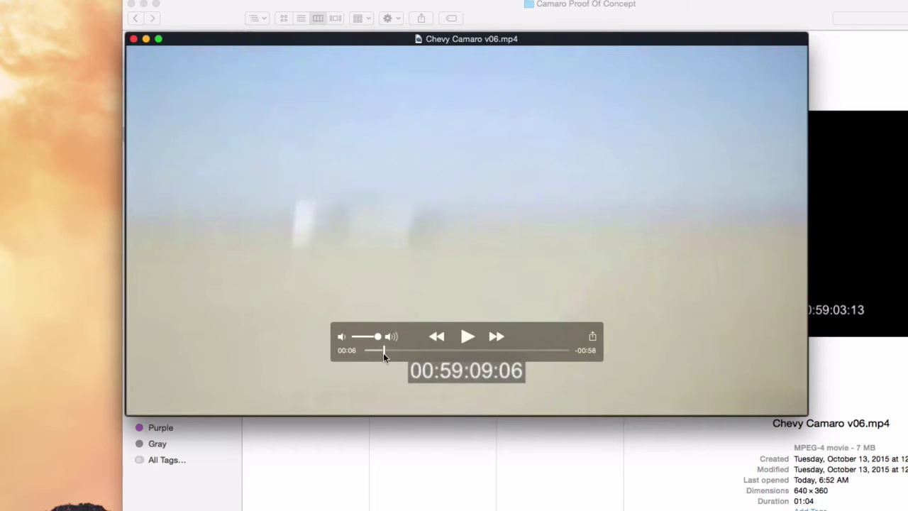
left_click_drag(383, 353, 383, 353)
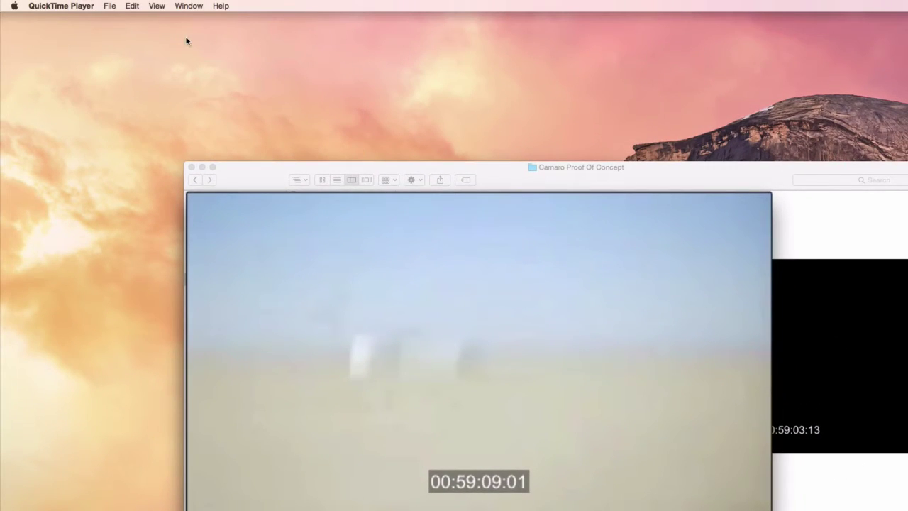
Check the movie's details in the Movie Inspector (24 FPS, 640 × 360), then close it.
left_click(188, 6)
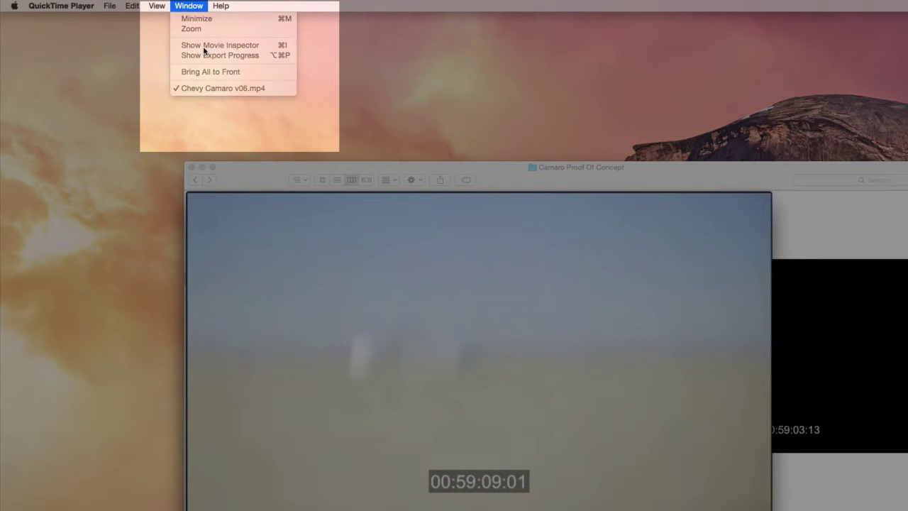
left_click(204, 47)
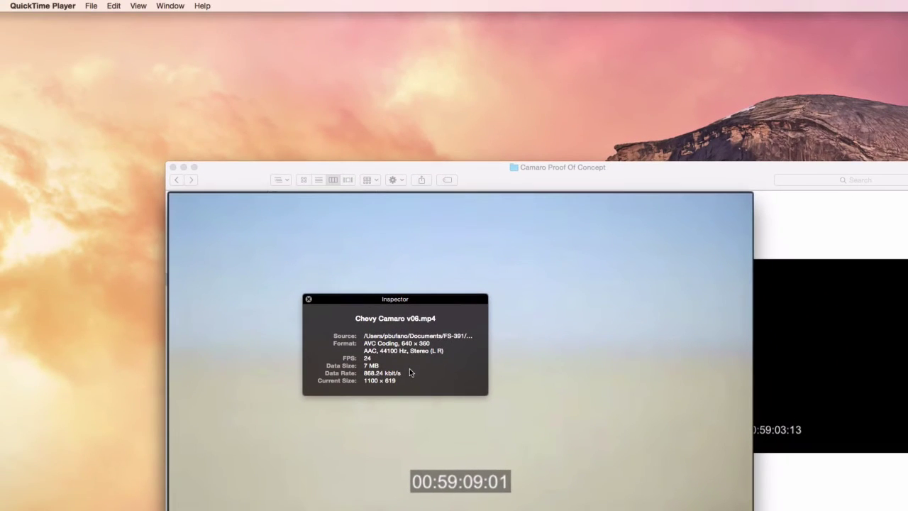
left_click(309, 300)
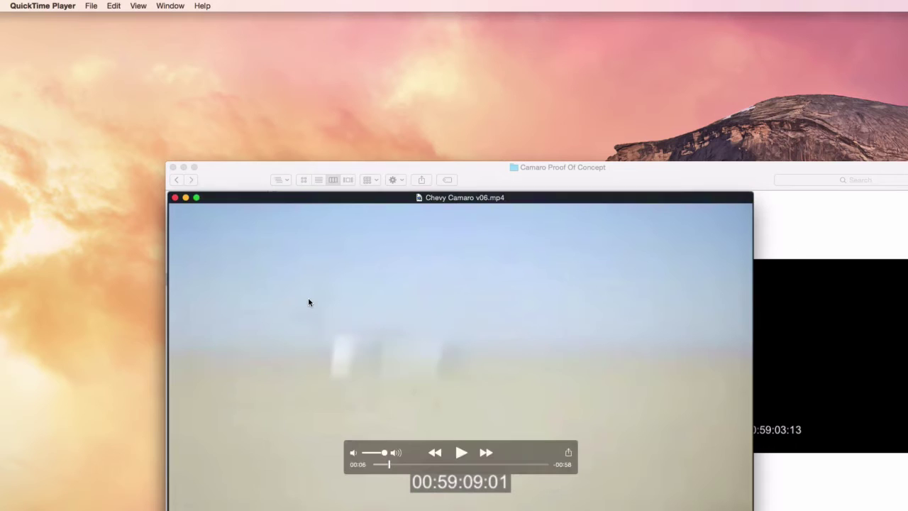
left_click(43, 6)
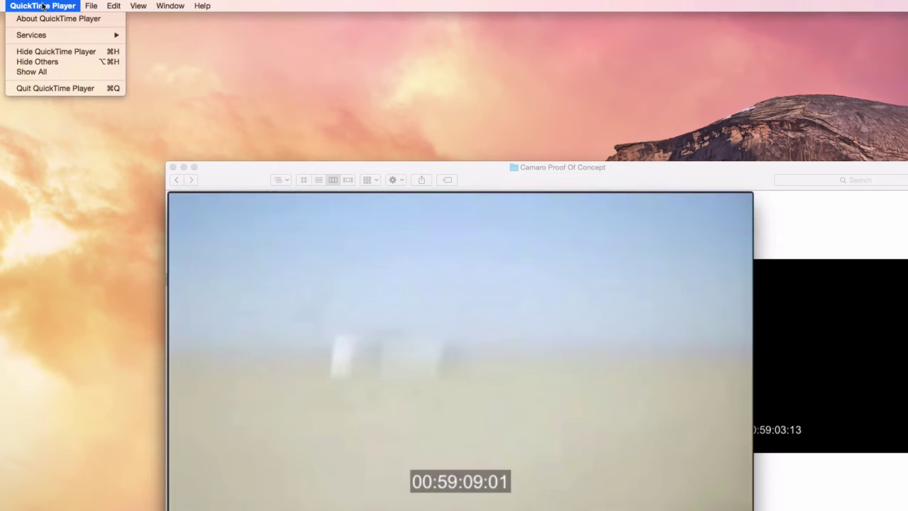
Quit QuickTime Player and create a new Logic project with one Software Instrument track.
left_click(49, 88)
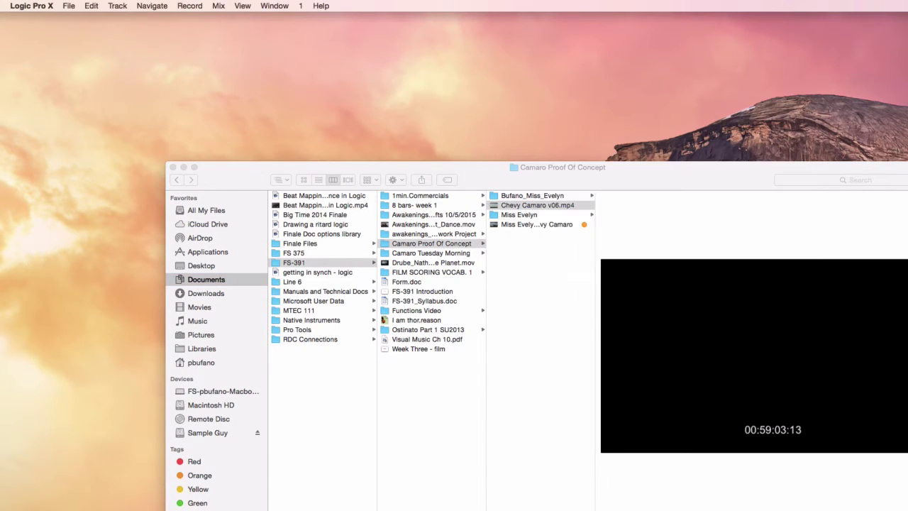
left_click(75, 5)
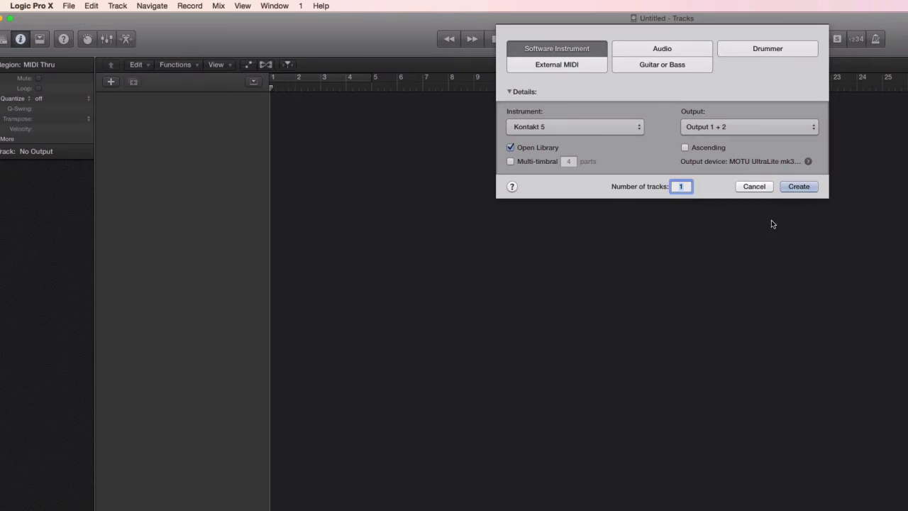
left_click(800, 187)
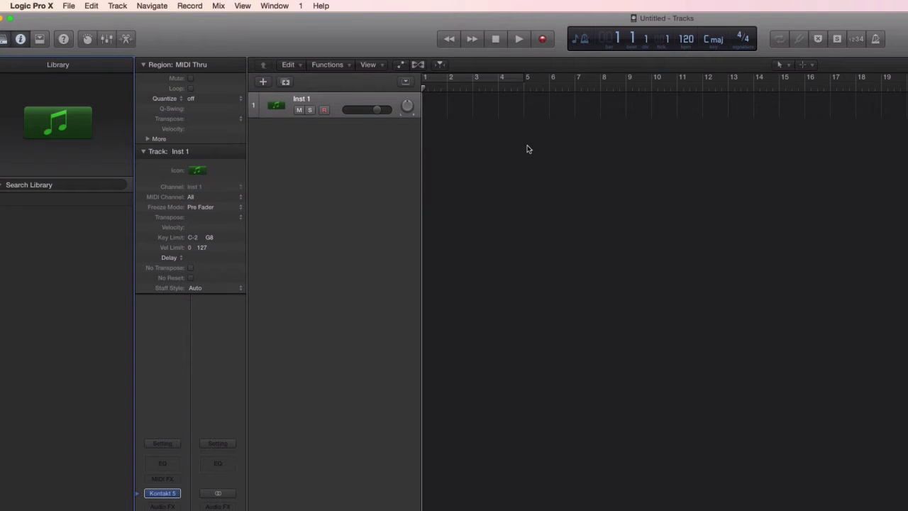
Switch the control bar's LCD display to the Custom layout, showing SMPTE time beside bars.
left_click(241, 7)
left_click(242, 7)
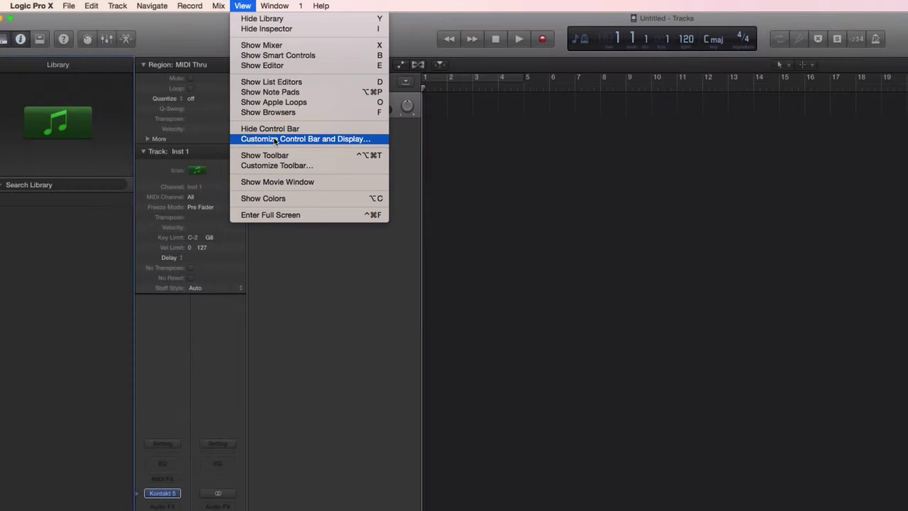
left_click(275, 139)
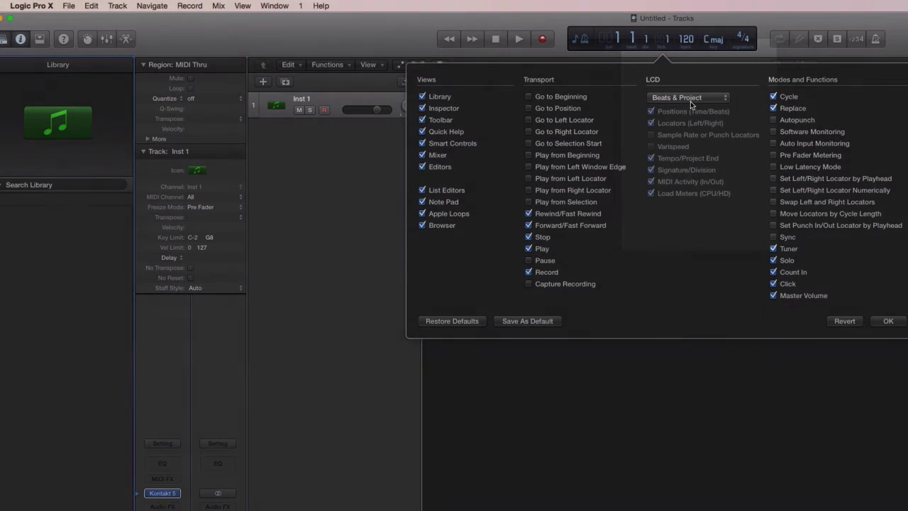
left_click(688, 100)
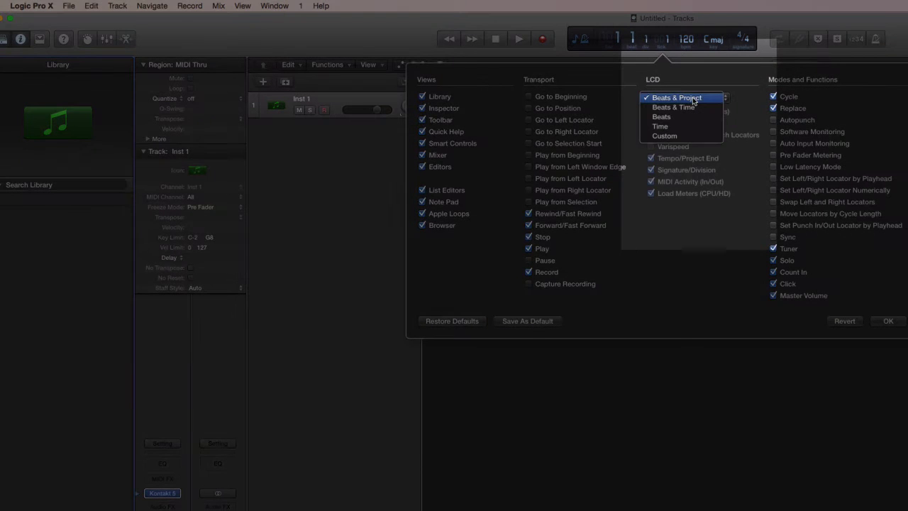
left_click(682, 136)
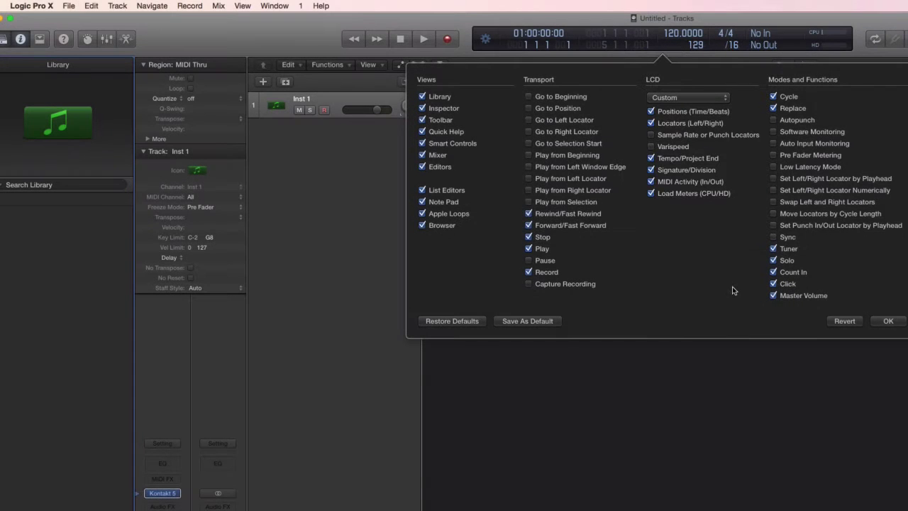
left_click(892, 323)
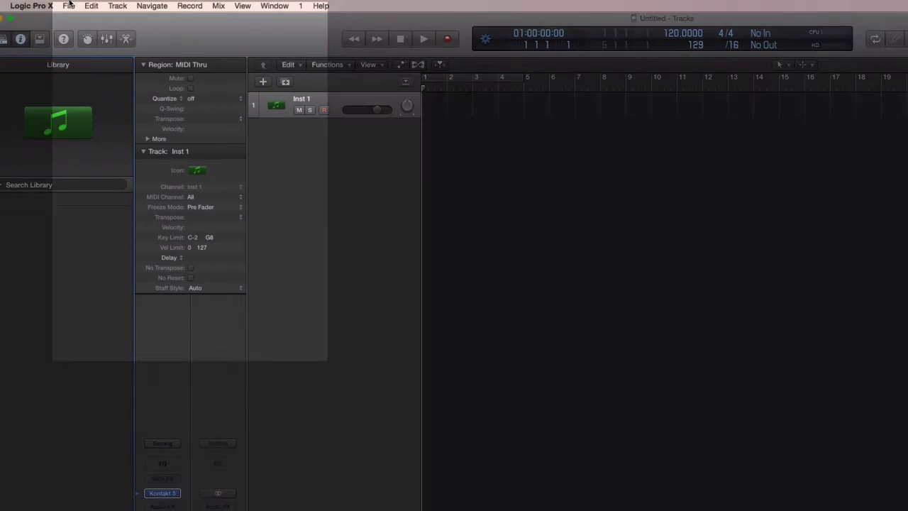
Set the project frame rate to 24 fps in the Synchronization settings.
left_click(69, 6)
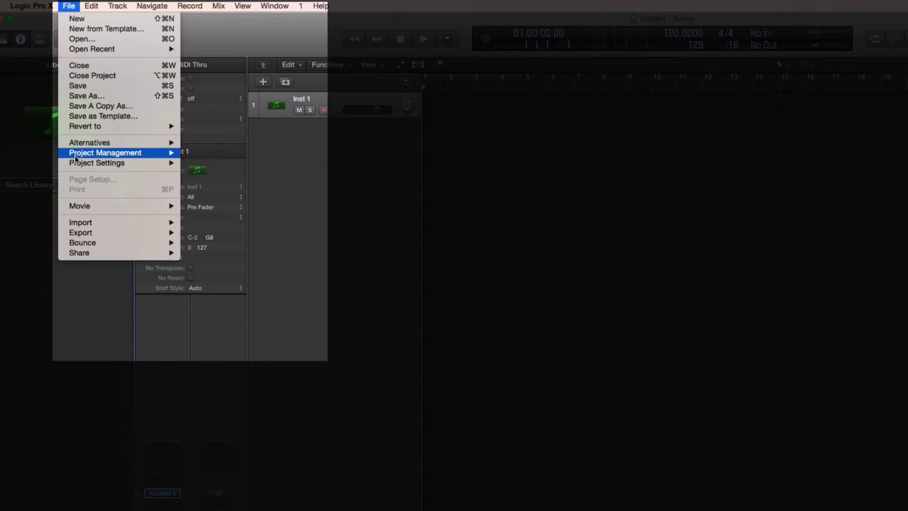
mouse_move(76, 164)
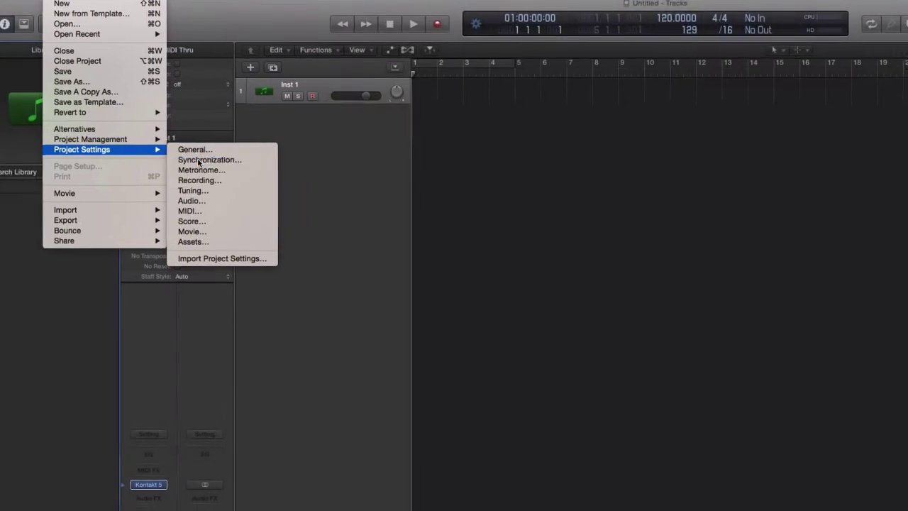
left_click(223, 173)
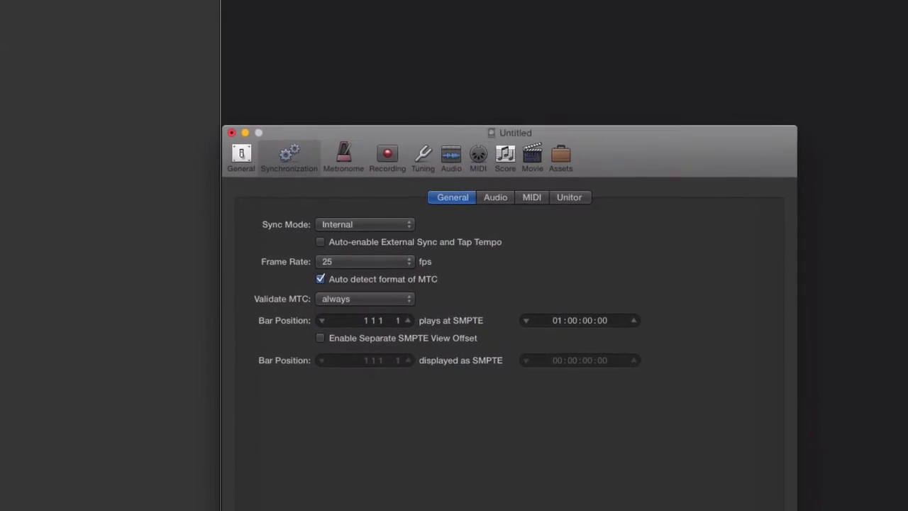
left_click_drag(343, 85, 338, 29)
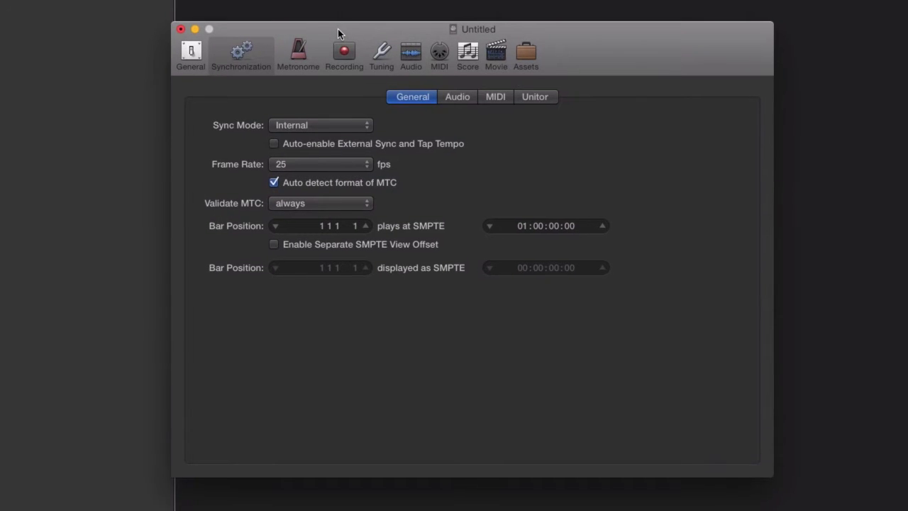
left_click(345, 164)
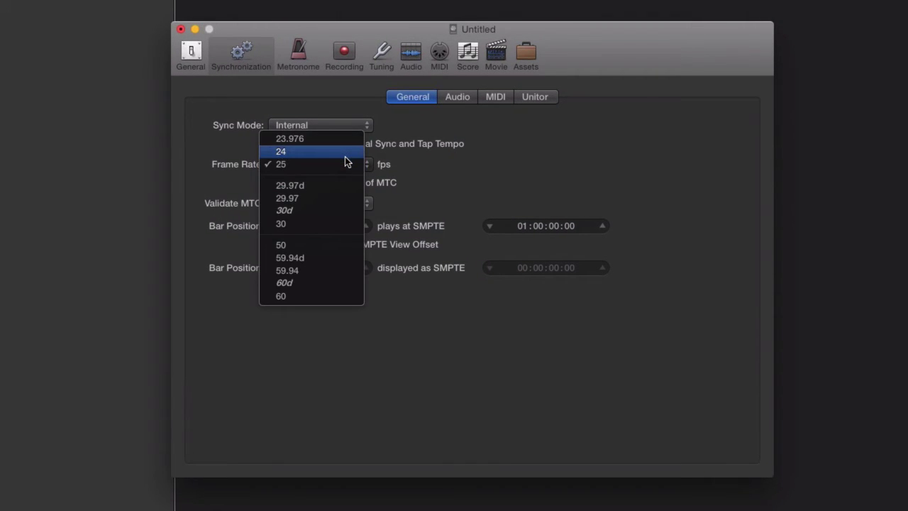
left_click(347, 162)
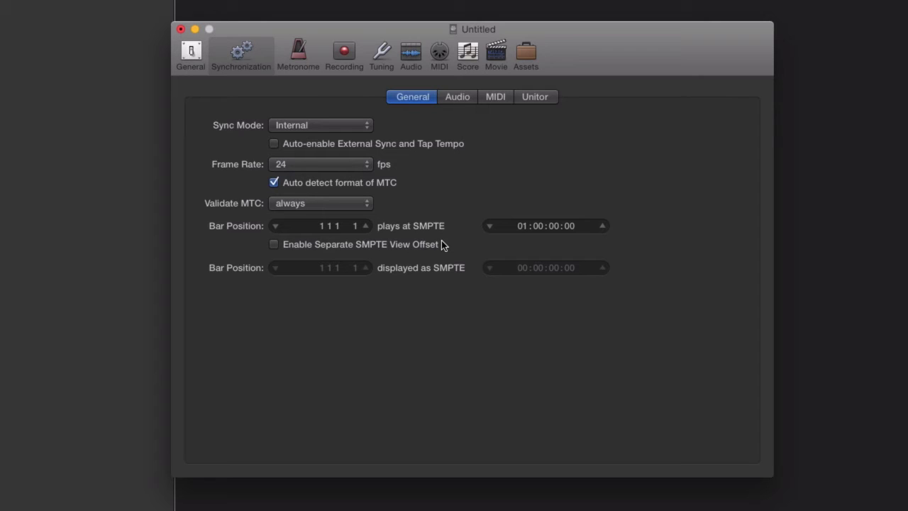
Set bar 1 1 1 1 to play at SMPTE 00:59:09:01.
double_click(525, 225)
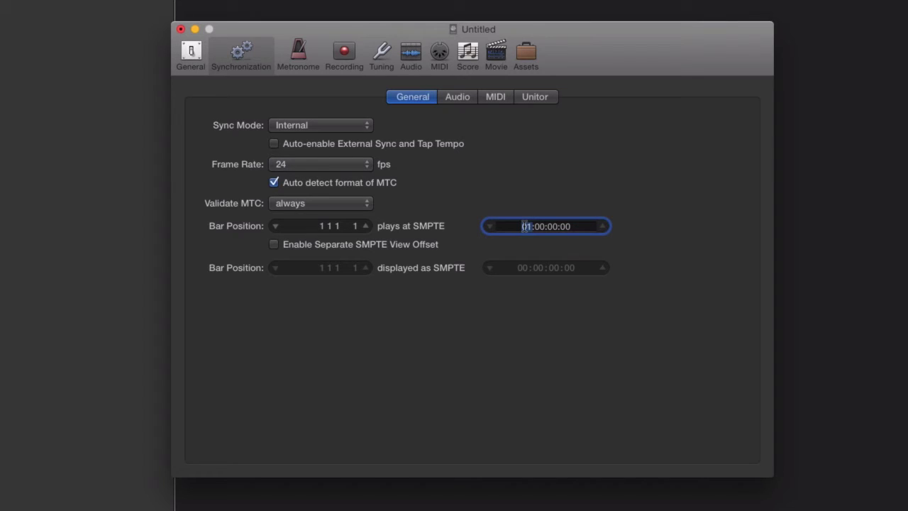
type("0")
type("0:")
type("59:")
type("0")
key("BackSpace")
type("9")
key("Delete")
type("1")
key("Return")
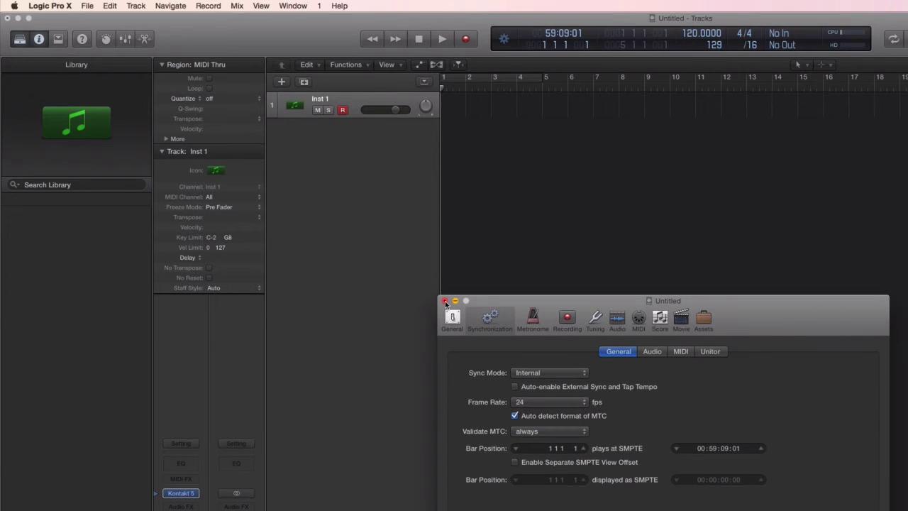
Close the settings and open Chevy Camaro v06.mp4 from Documents > FS-391 > Camaro Proof Of Concept as the movie.
left_click(445, 302)
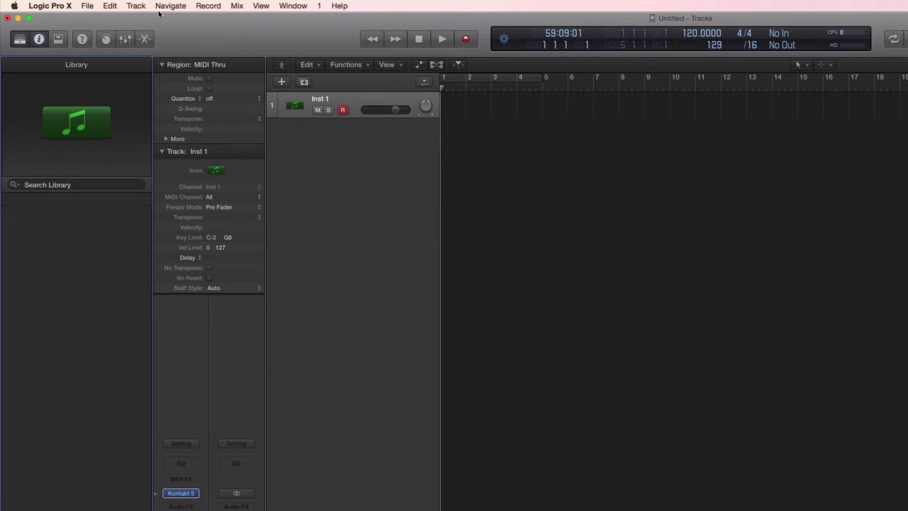
left_click(87, 5)
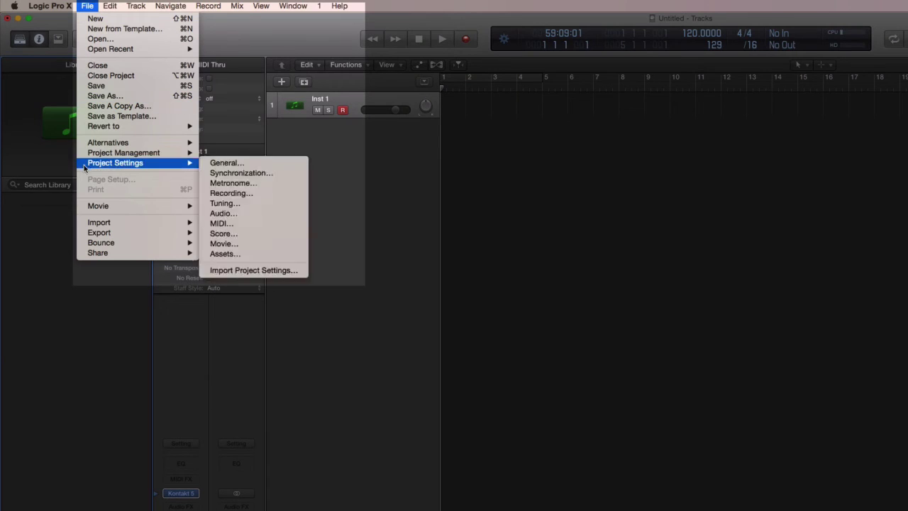
mouse_move(90, 206)
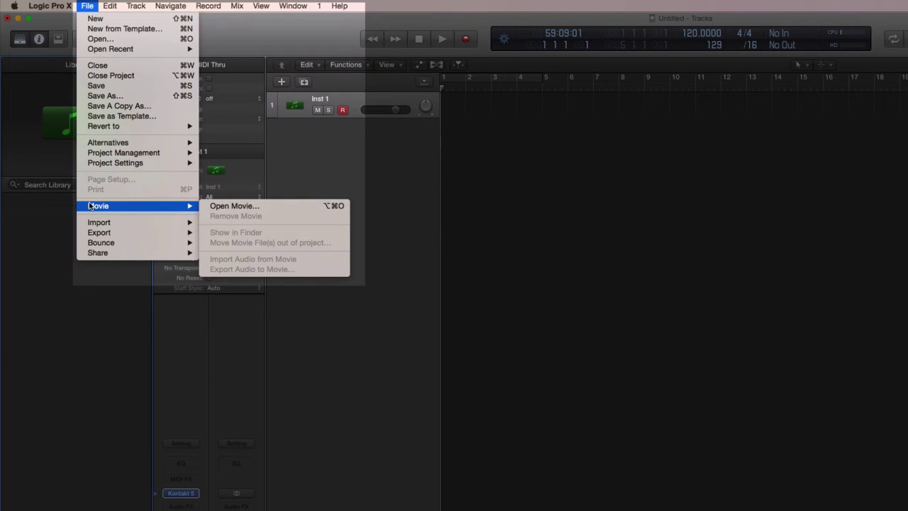
left_click(236, 206)
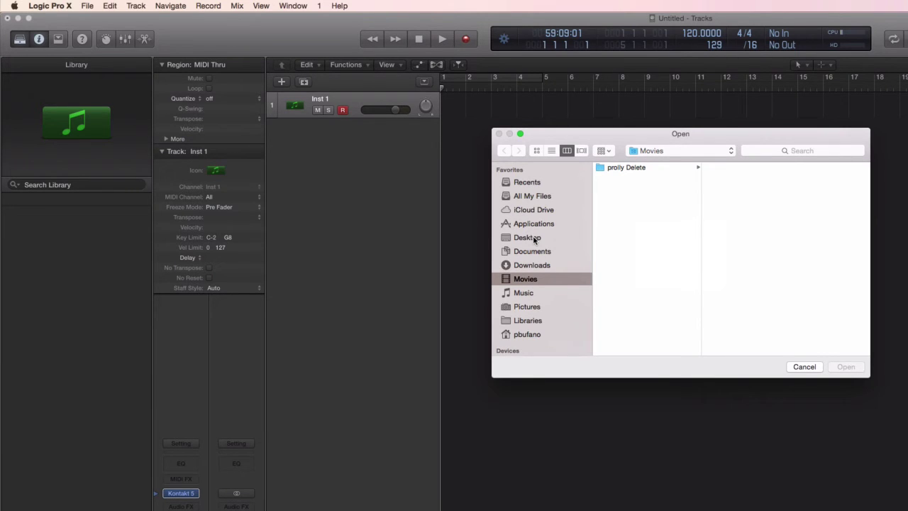
left_click(532, 252)
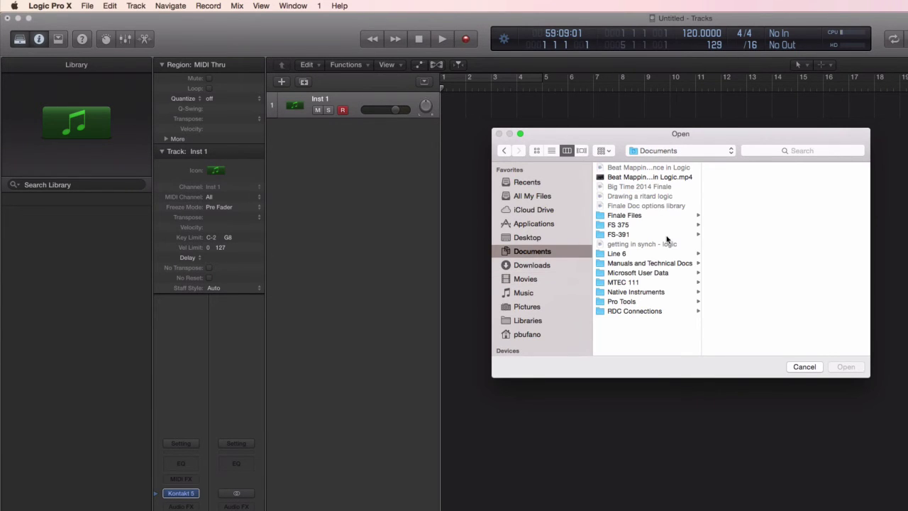
left_click(642, 235)
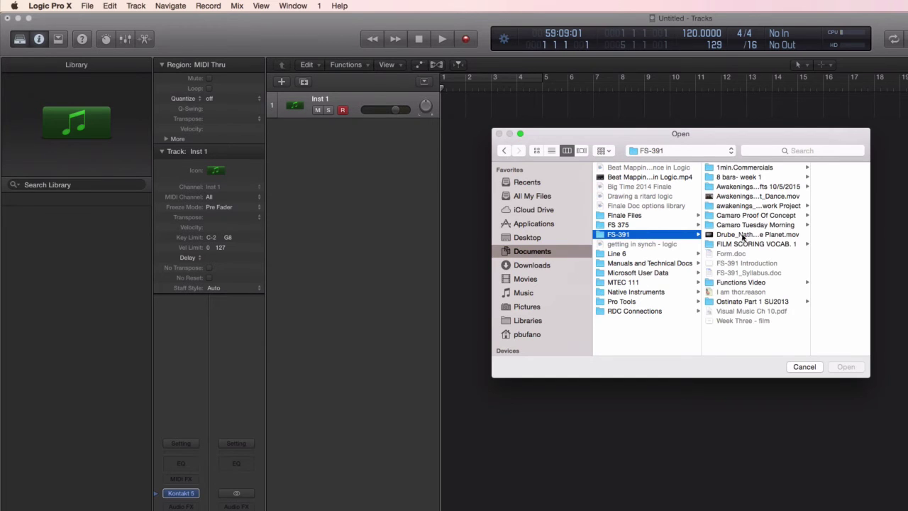
left_click(792, 216)
left_click(815, 177)
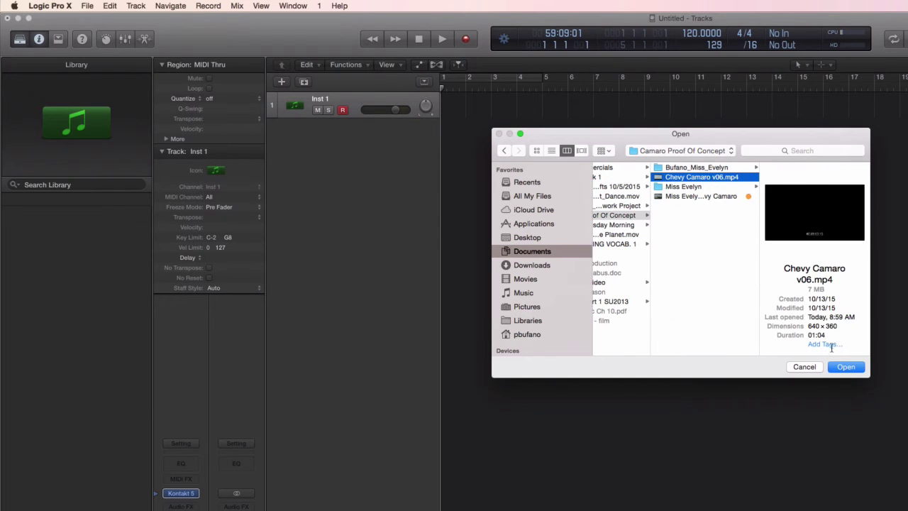
left_click(845, 368)
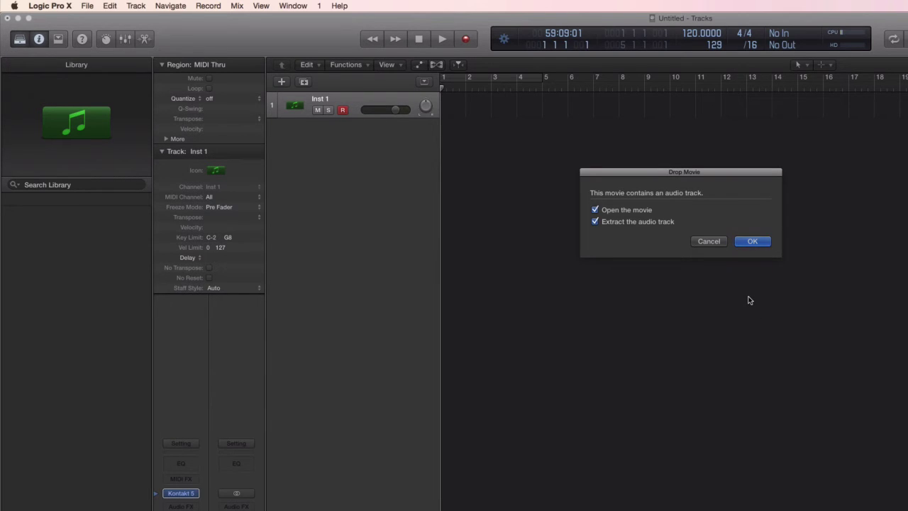
Open the Camaro movie and extract its audio onto a new track.
left_click(753, 241)
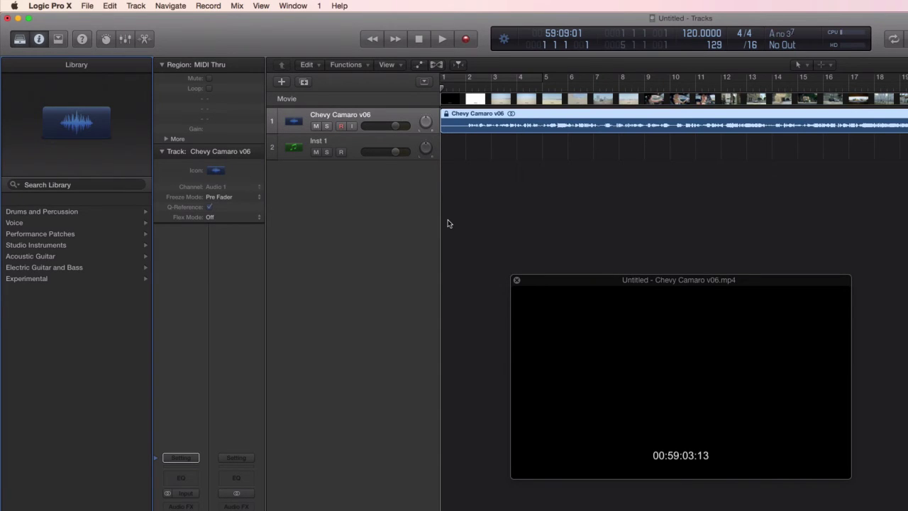
mouse_move(594, 357)
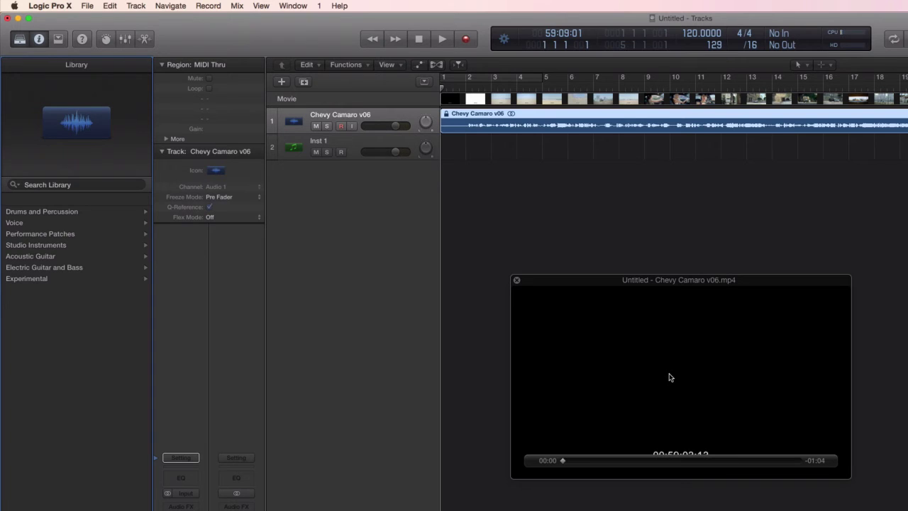
In the movie's project settings, set the movie position to 00:59:03:13 and unmute its sound.
right_click(671, 376)
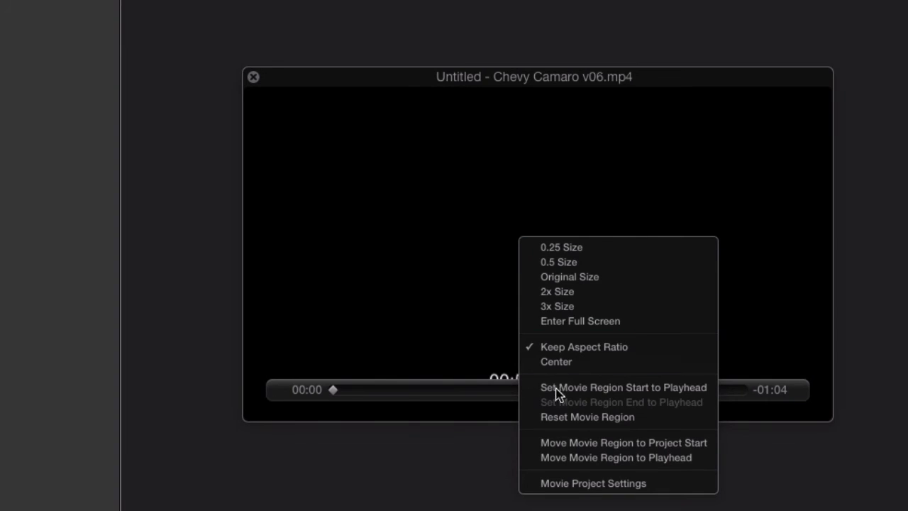
left_click(578, 484)
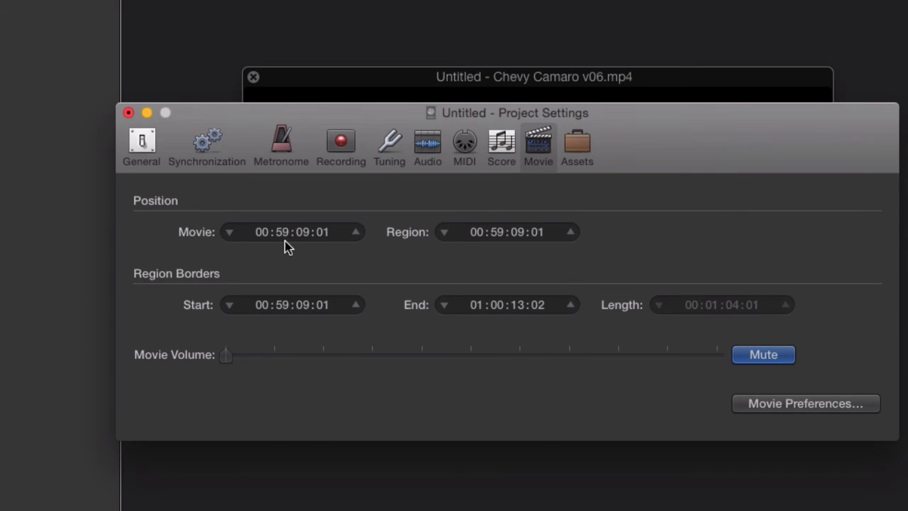
double_click(303, 239)
left_click(303, 239)
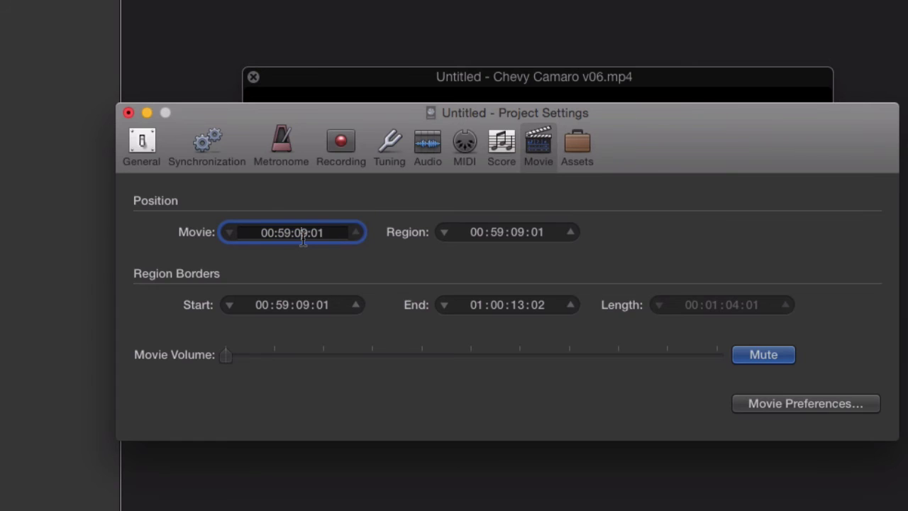
double_click(302, 239)
type("03")
left_click(328, 233)
key("BackSpace")
key("BackSpace")
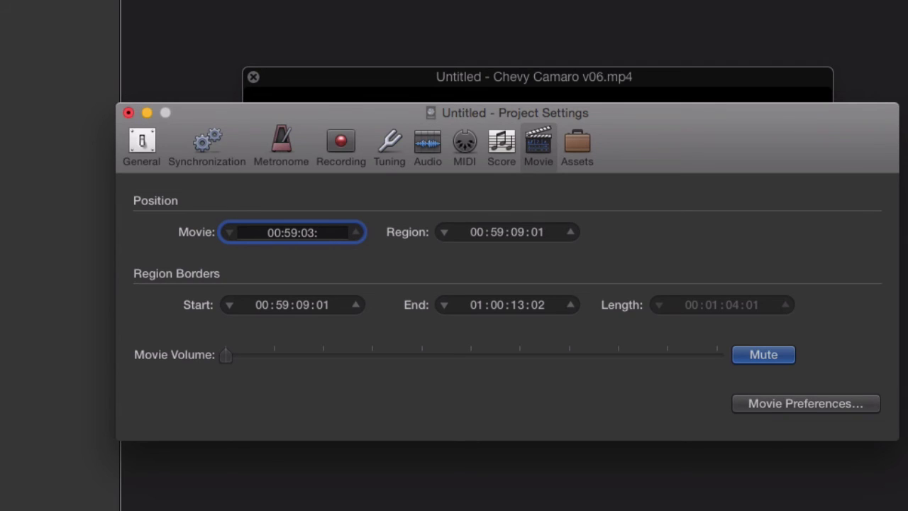
type("13")
key("Return")
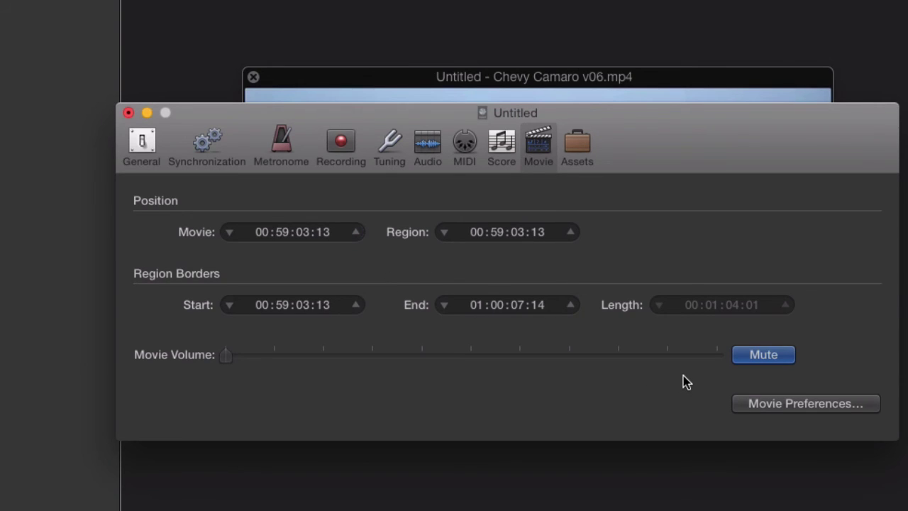
left_click(759, 358)
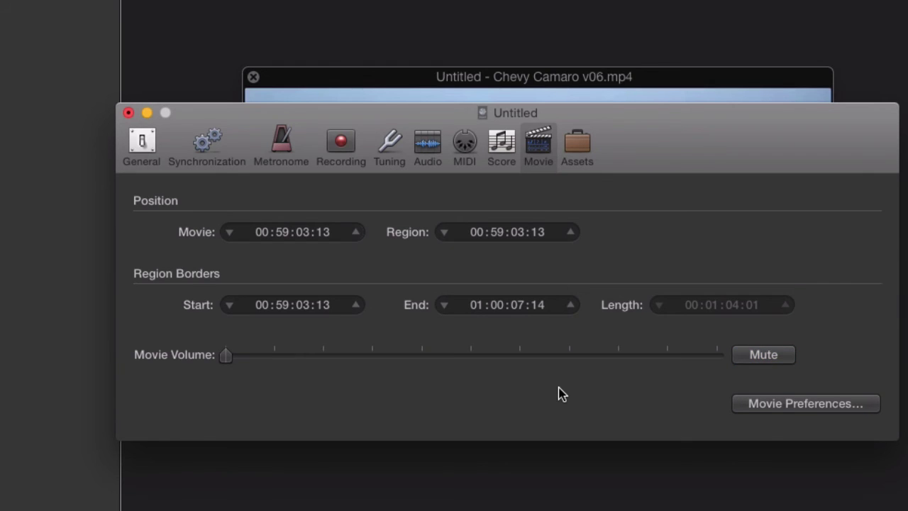
Close project settings, check the movie picture at bar 27, then return the playhead to the start.
left_click(128, 114)
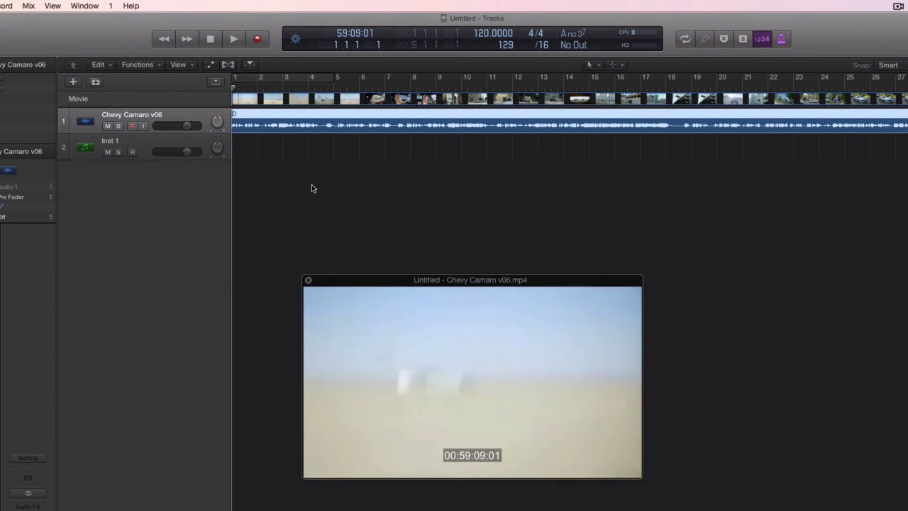
left_click(887, 85)
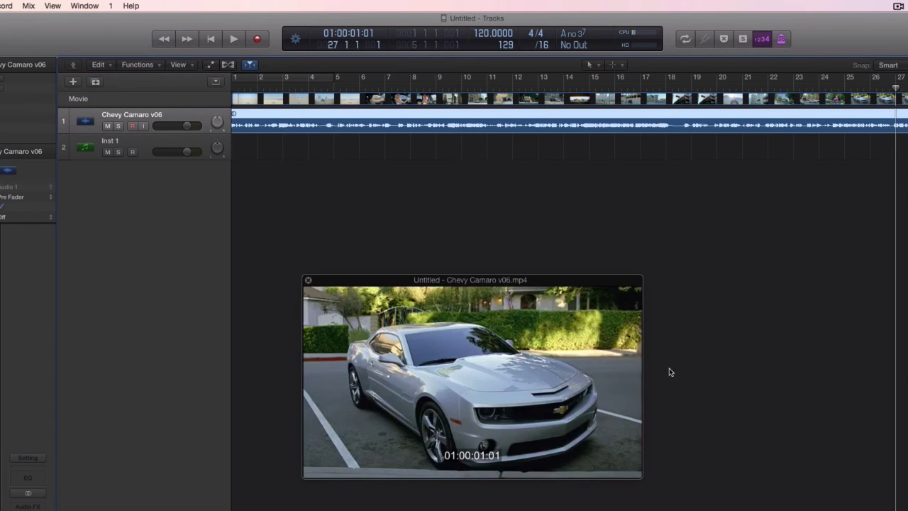
mouse_move(466, 464)
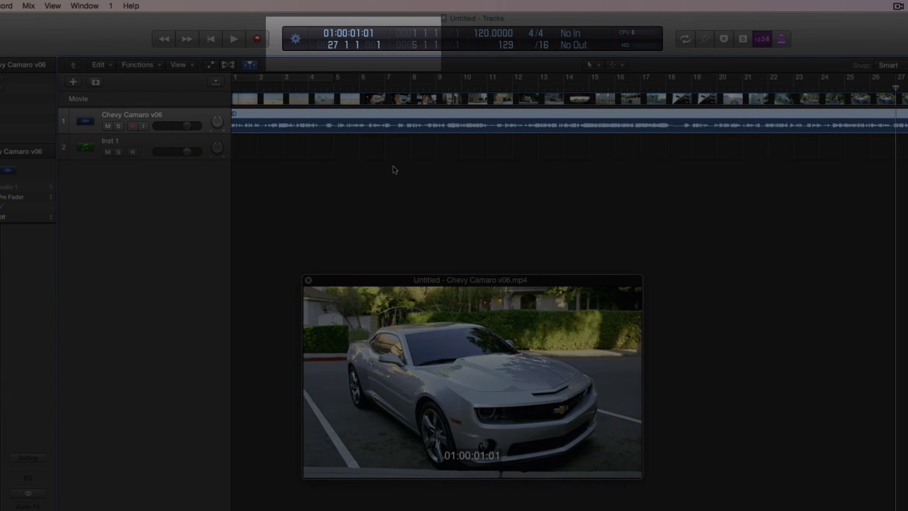
mouse_move(448, 437)
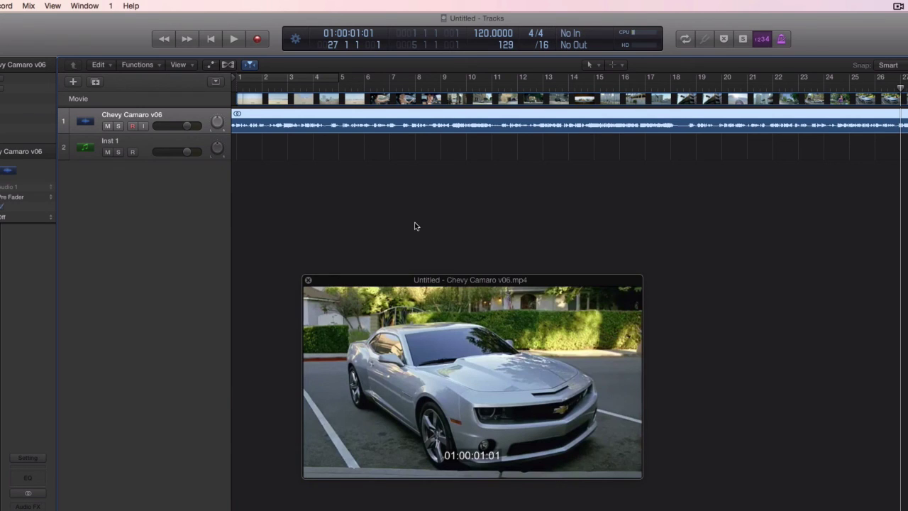
key("Return")
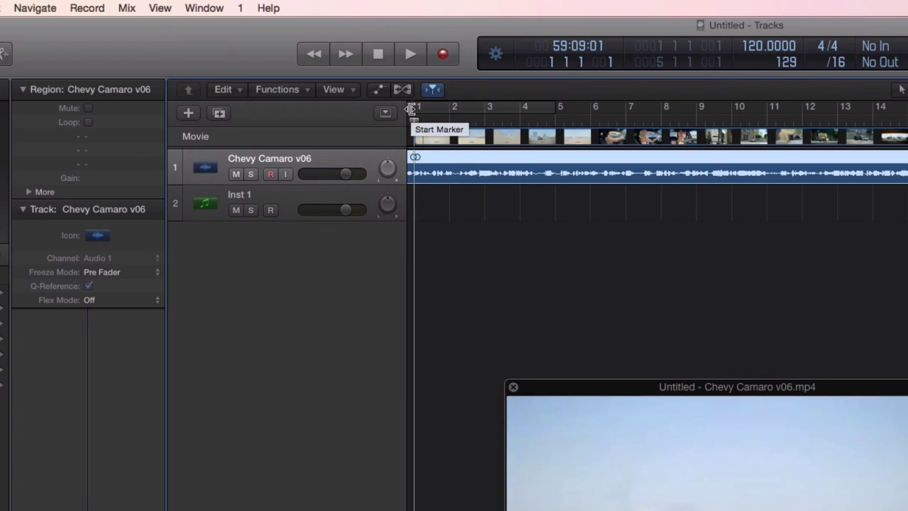
Drag the project Start Marker left to bar -2, adding lead-in bars before bar 1.
left_click_drag(410, 108, 330, 106)
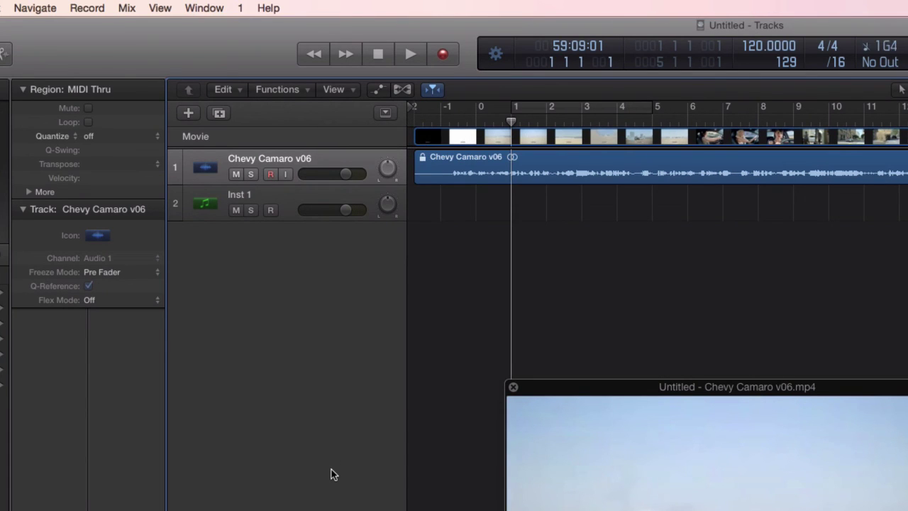